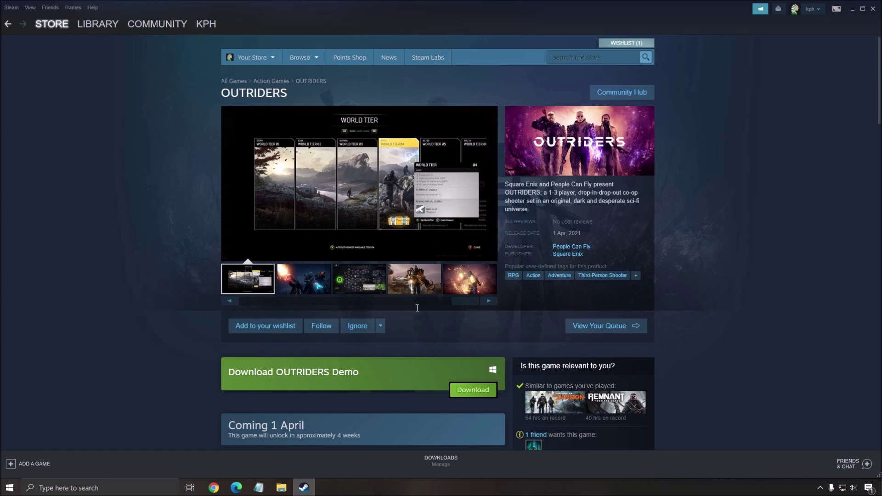
Search Windows for 'game mod' and check the Game Mode setting.
{"action": "scroll", "coordinate": [470, 280], "scroll_direction": "down", "scroll_amount": 1}
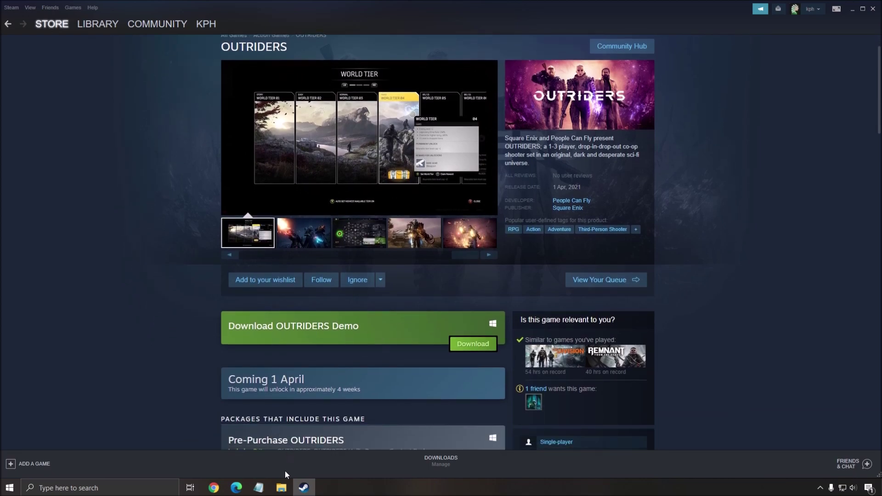
{"action": "scroll", "coordinate": [228, 418], "scroll_direction": "up", "scroll_amount": 1}
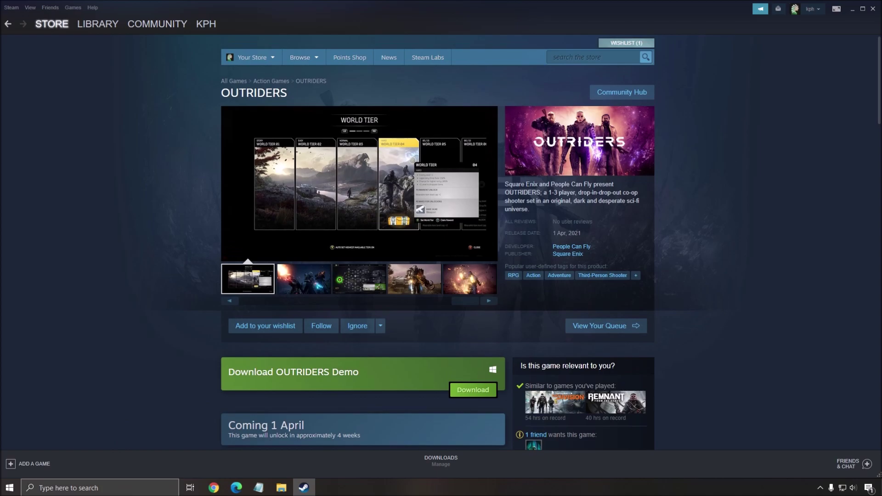
{"action": "left_click", "coordinate": [115, 488]}
{"action": "type", "text": "game mod"}
{"action": "key", "text": "Return"}
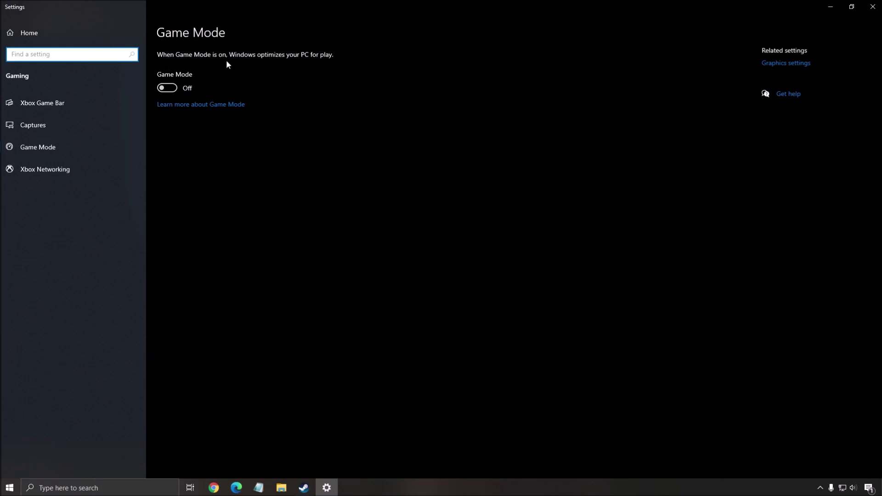
{"action": "left_click", "coordinate": [397, 195]}
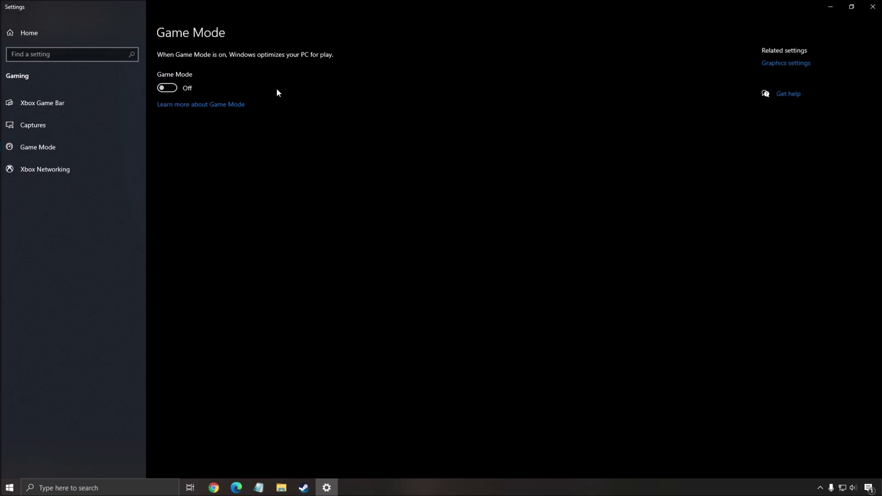
Review the Xbox Game Bar and game capture settings, then close Settings.
{"action": "left_click", "coordinate": [59, 103]}
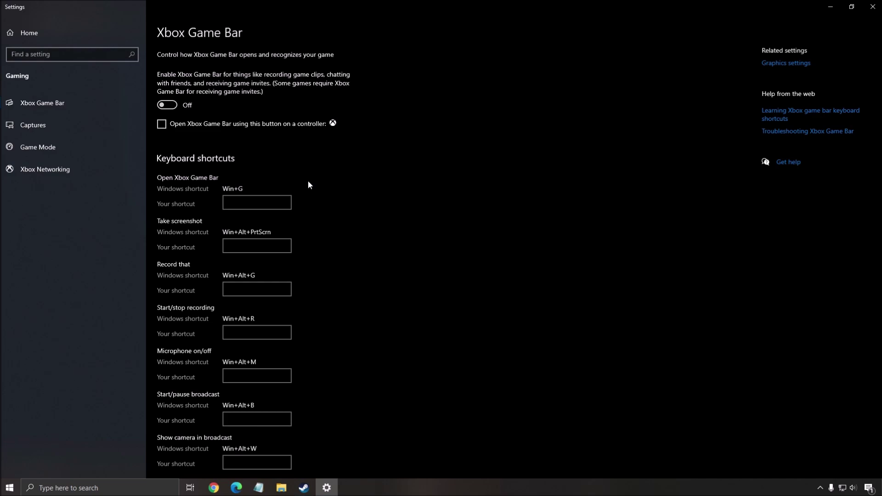
{"action": "left_click", "coordinate": [62, 129]}
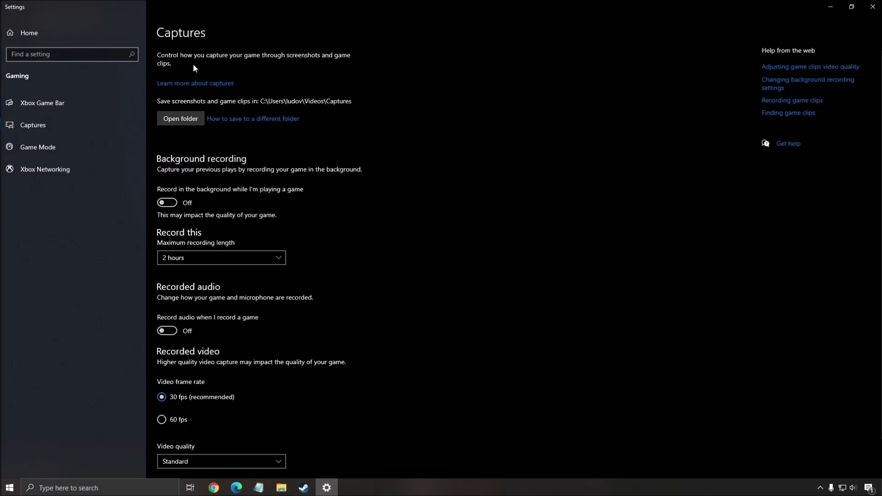
{"action": "scroll", "coordinate": [262, 176], "scroll_direction": "down", "scroll_amount": 1}
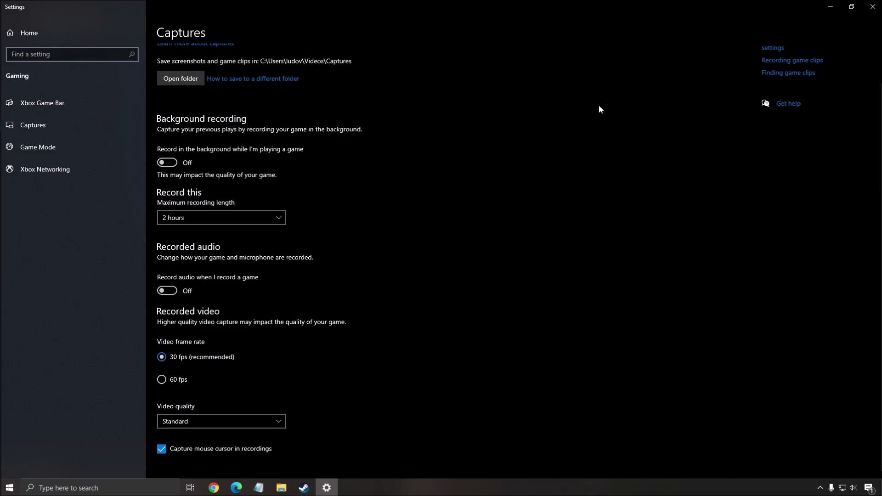
{"action": "left_click", "coordinate": [872, 6]}
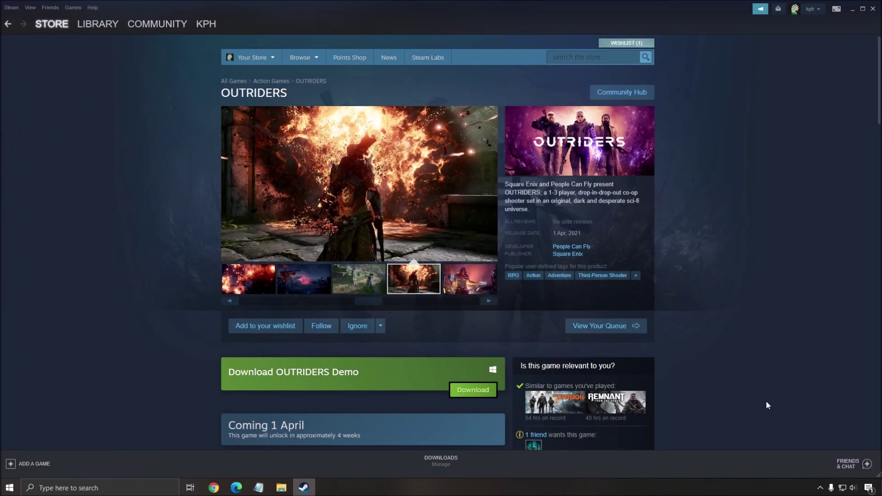
{"action": "left_click", "coordinate": [820, 487]}
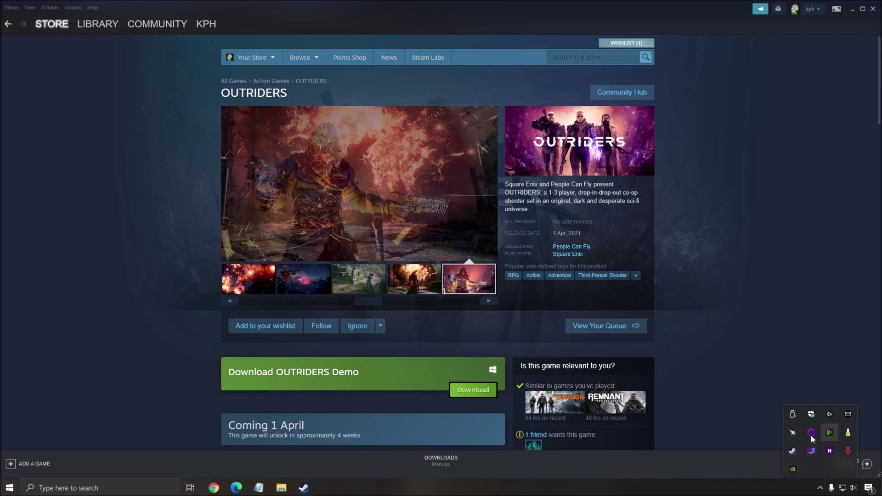
{"action": "left_click", "coordinate": [758, 344]}
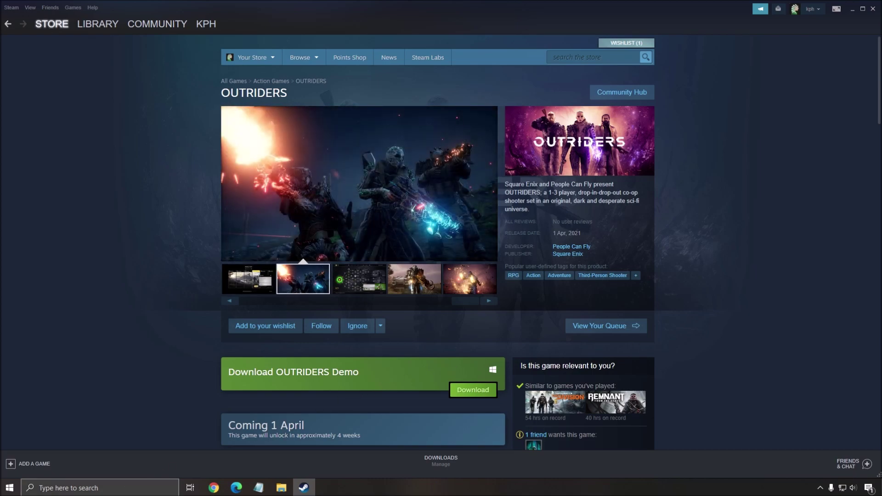
Check the Windows Graphics settings found by searching 'gpu', then close Settings.
{"action": "left_click", "coordinate": [119, 492]}
{"action": "type", "text": "gpu"}
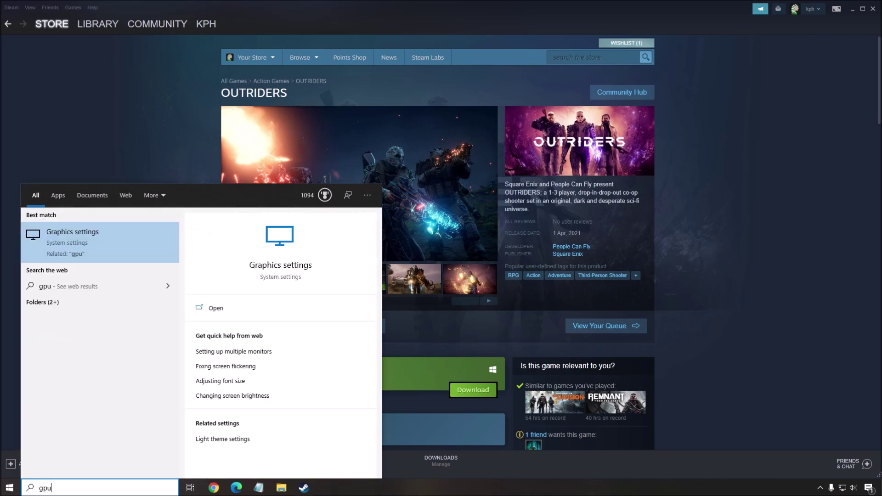
{"action": "key", "text": "Return"}
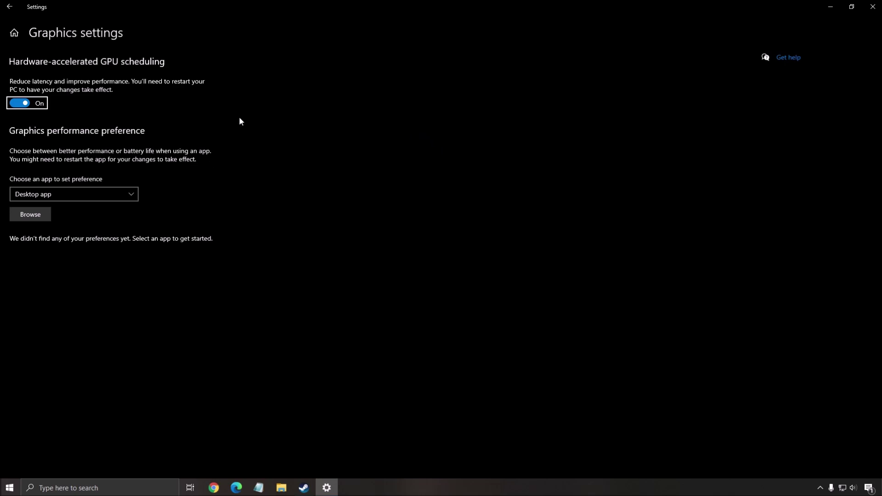
{"action": "left_click", "coordinate": [872, 6]}
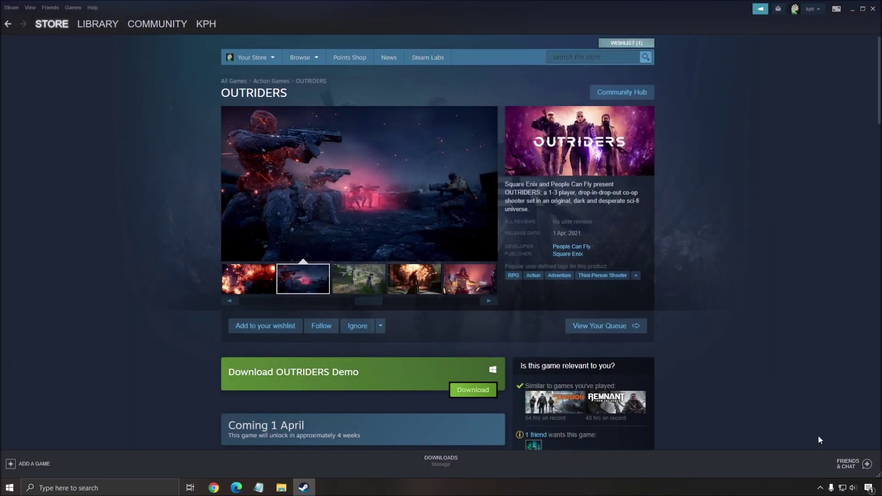
Review NVIDIA Control Panel settings, close it, and walk the character forward in Outriders.
{"action": "left_click", "coordinate": [820, 488]}
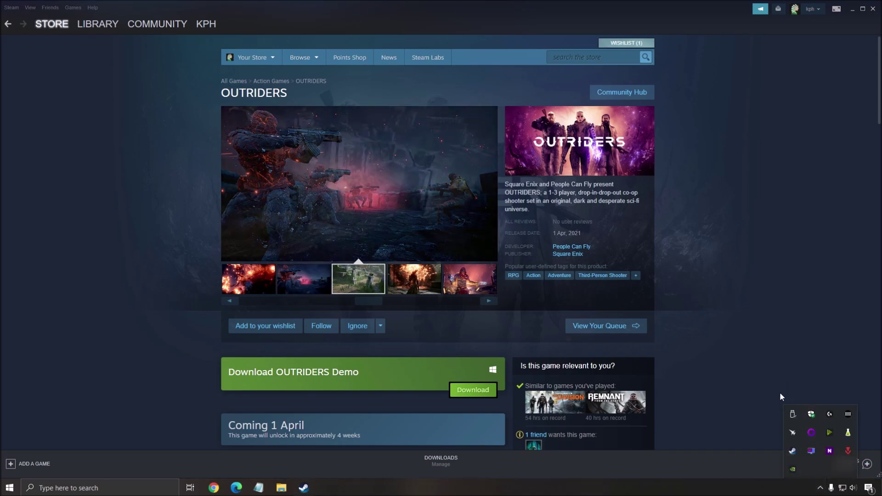
{"action": "right_click", "coordinate": [792, 469]}
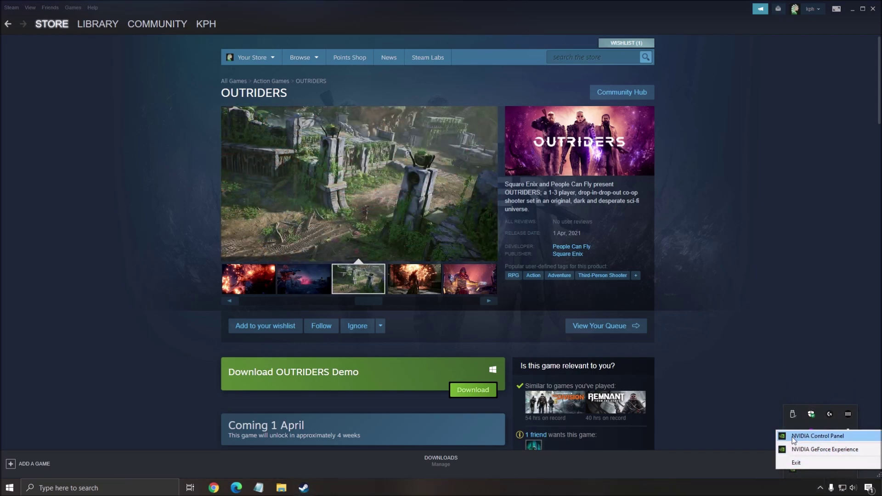
{"action": "left_click", "coordinate": [820, 437]}
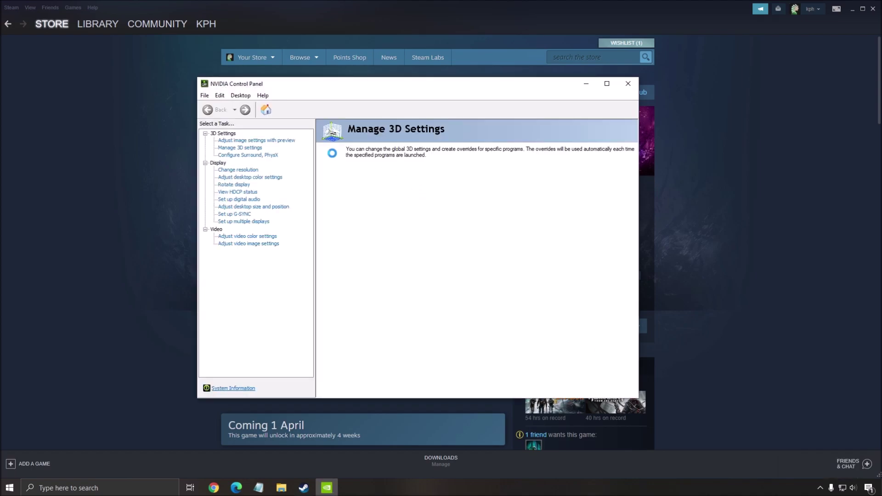
{"action": "left_click_drag", "start_coordinate": [557, 241], "coordinate": [558, 307]}
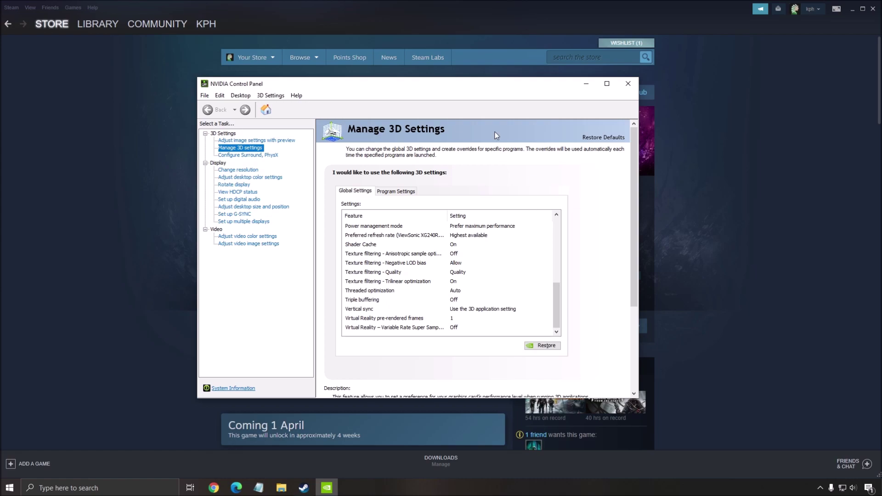
{"action": "left_click", "coordinate": [627, 84]}
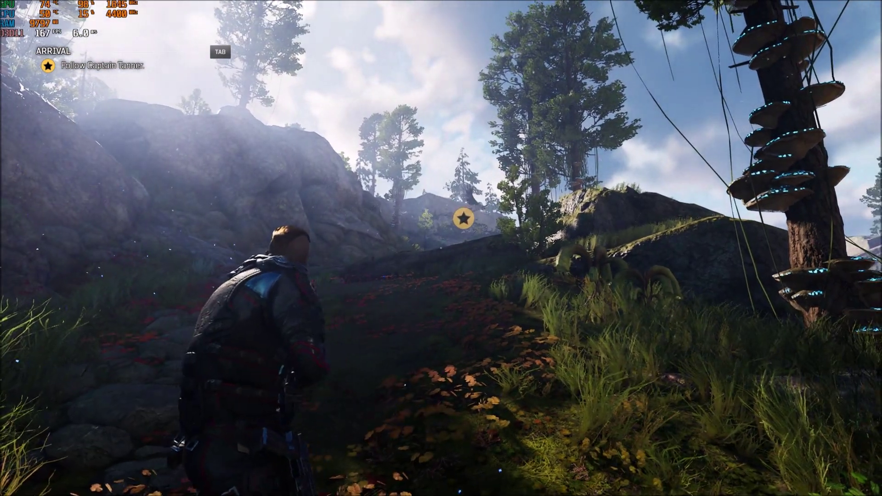
{"action": "key", "text": "w"}
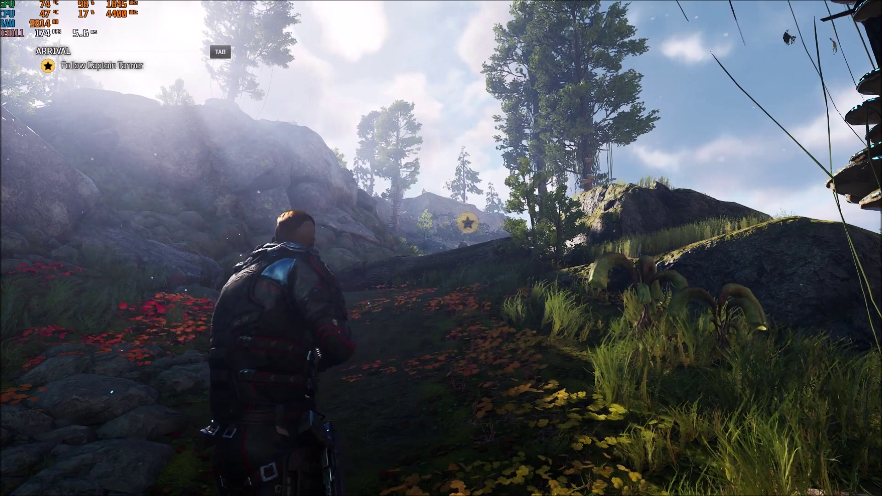
{"action": "key", "text": "w"}
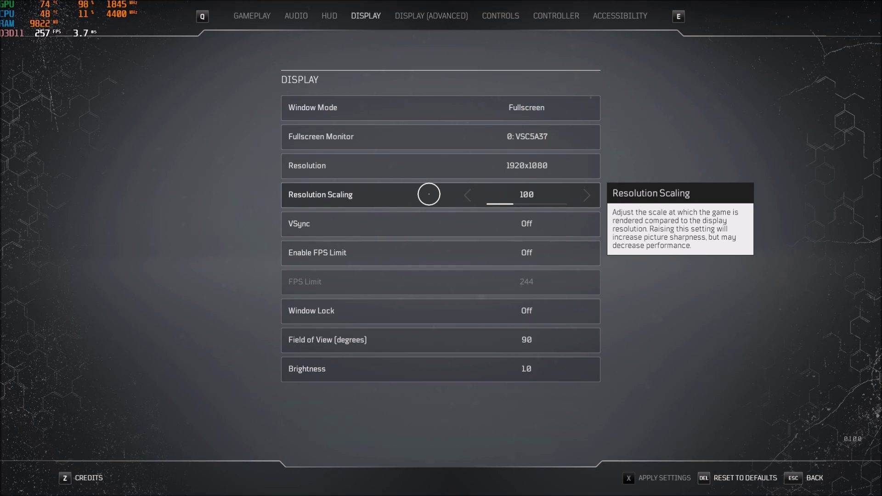
Try lowering Resolution Scaling below 100, keeping it at 100, then switch to Display (Advanced).
{"action": "left_click", "coordinate": [461, 199]}
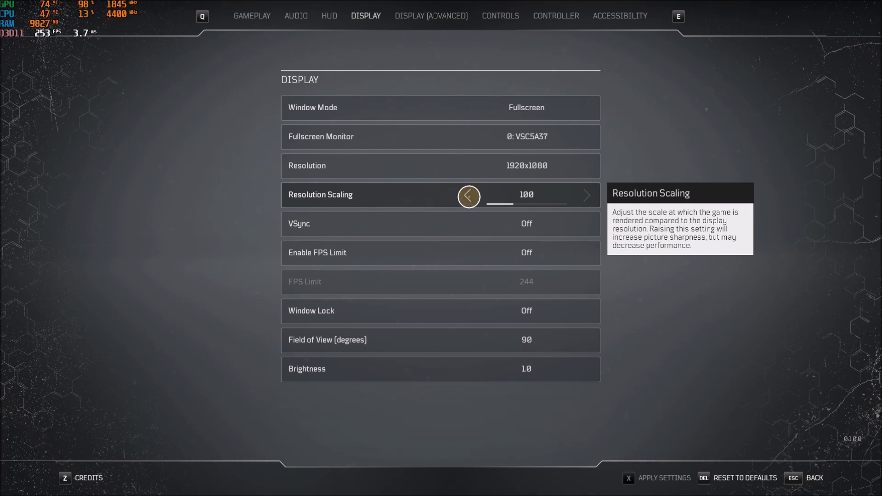
{"action": "left_click", "coordinate": [468, 196]}
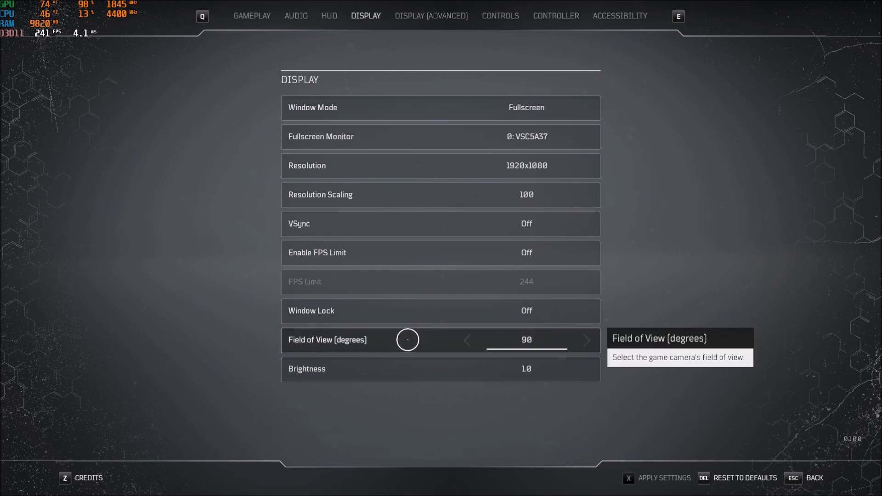
{"action": "left_click", "coordinate": [422, 17]}
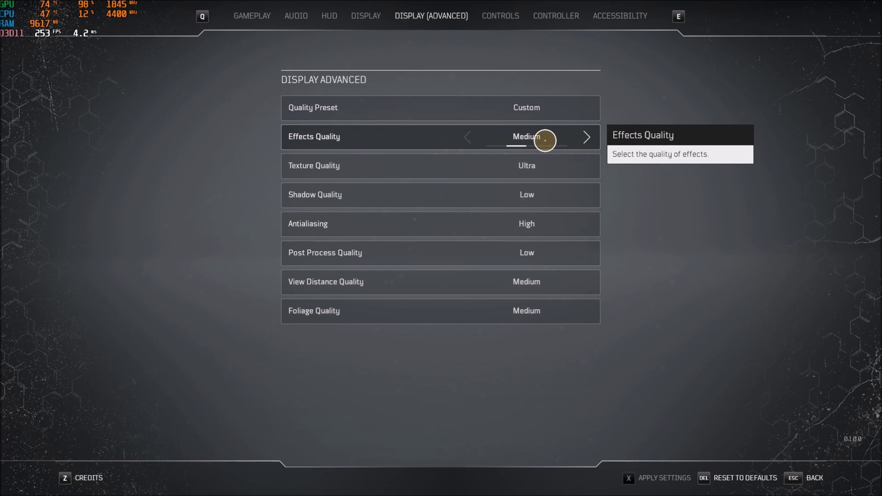
Cycle Effects Quality through High, Ultra and Low before settling on Medium.
{"action": "left_click", "coordinate": [583, 137]}
{"action": "left_click", "coordinate": [582, 137]}
{"action": "left_click", "coordinate": [468, 137]}
{"action": "left_click", "coordinate": [467, 136]}
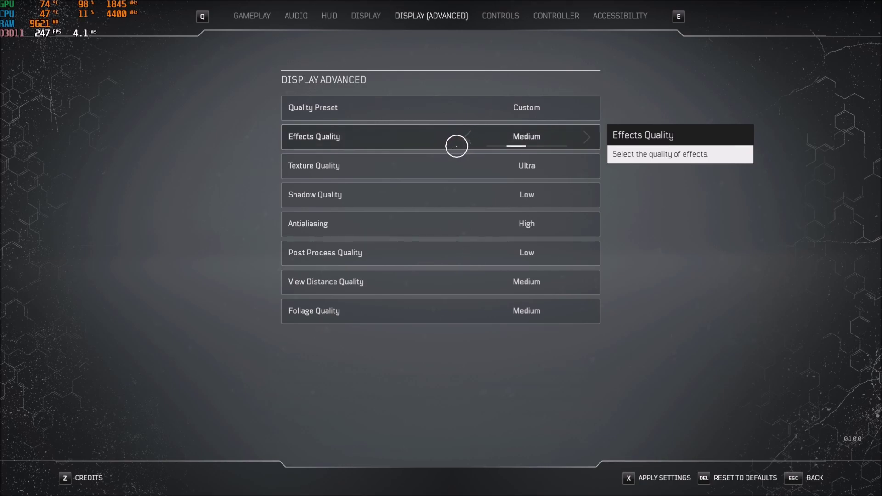
{"action": "left_click", "coordinate": [467, 137]}
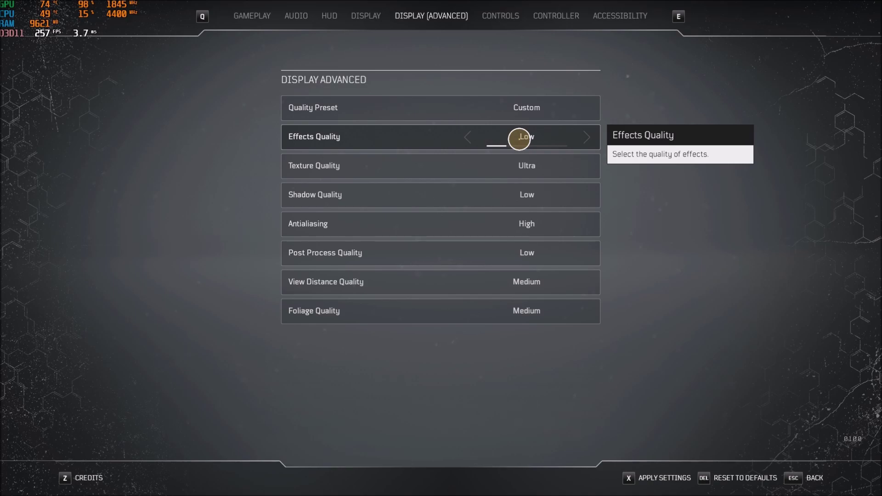
{"action": "left_click", "coordinate": [590, 136]}
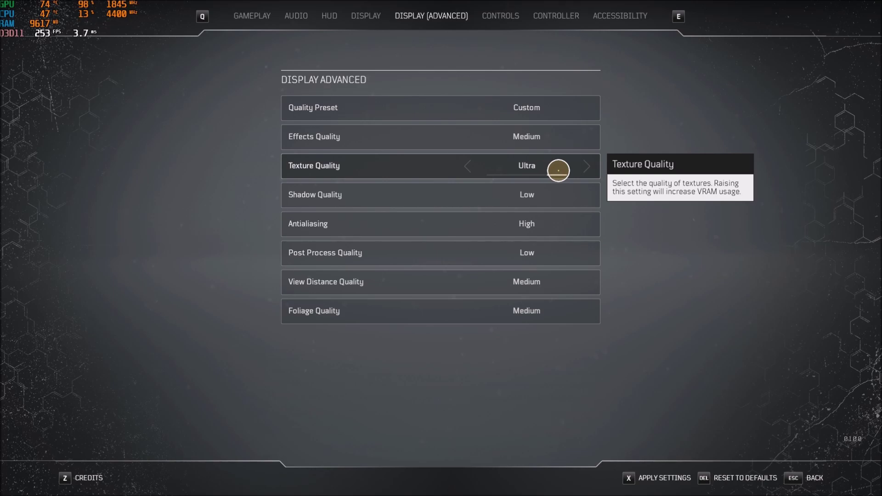
{"action": "left_click", "coordinate": [468, 168]}
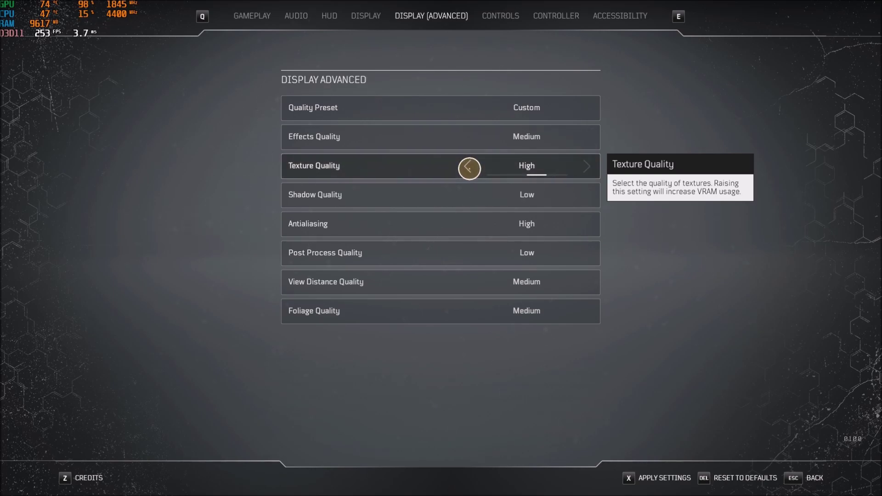
{"action": "left_click", "coordinate": [469, 168]}
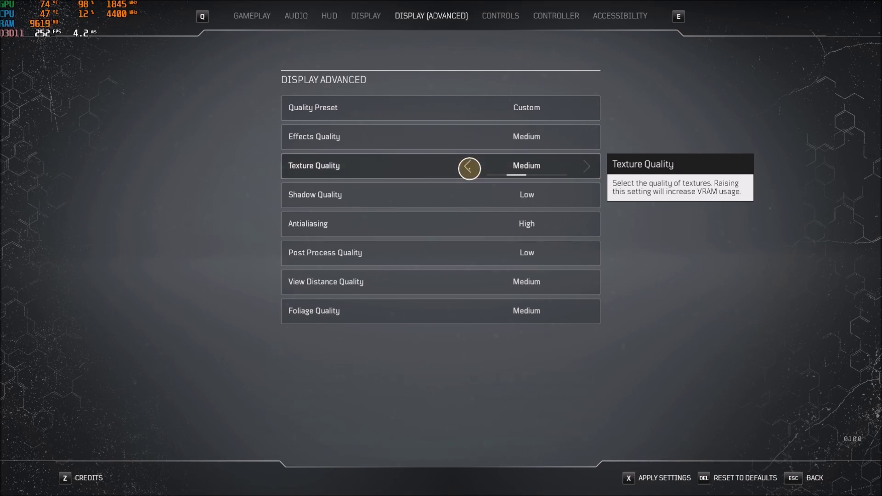
{"action": "left_click", "coordinate": [468, 168]}
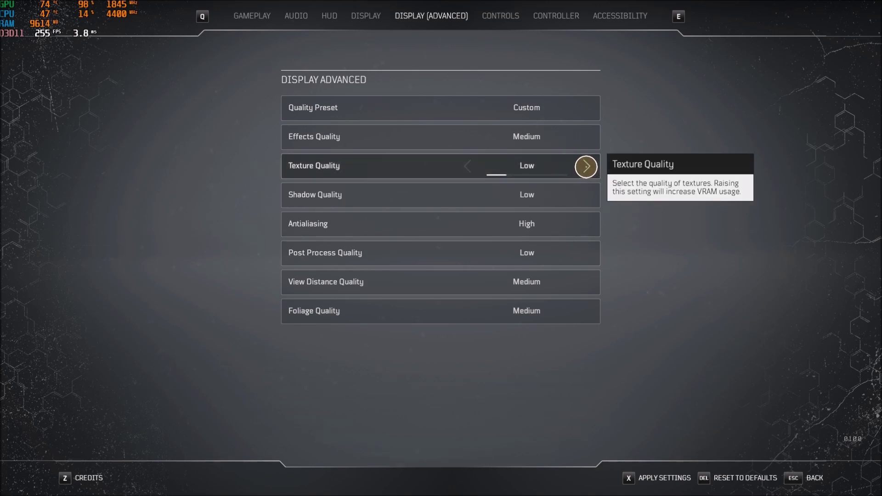
{"action": "left_click", "coordinate": [586, 167]}
{"action": "left_click", "coordinate": [586, 166]}
{"action": "left_click", "coordinate": [586, 166]}
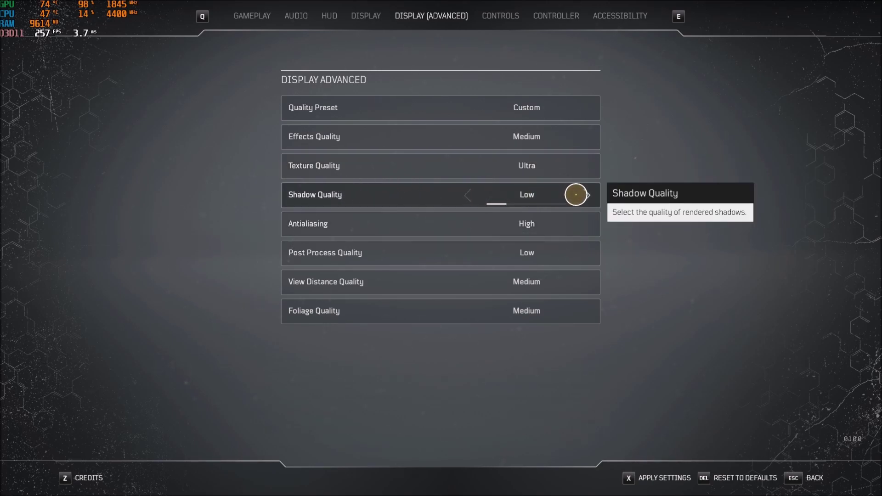
{"action": "left_click", "coordinate": [587, 195]}
{"action": "left_click", "coordinate": [587, 195]}
{"action": "left_click", "coordinate": [587, 195]}
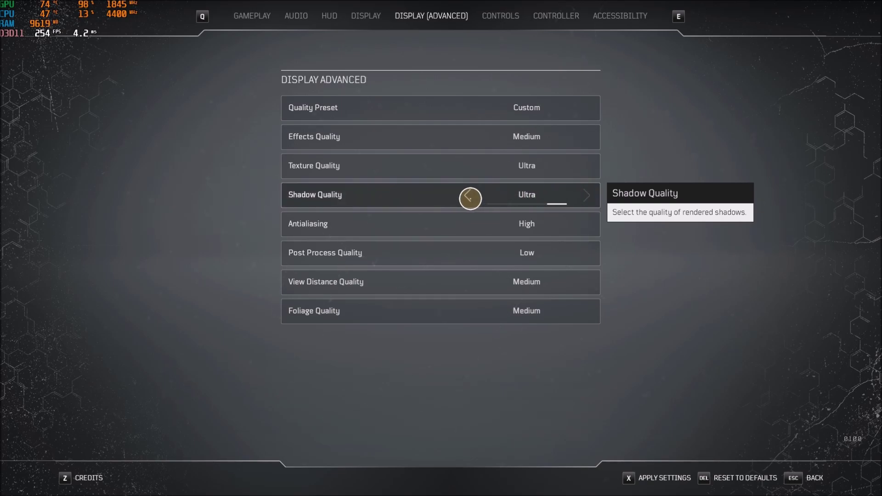
{"action": "left_click", "coordinate": [468, 197]}
{"action": "left_click", "coordinate": [468, 197]}
{"action": "left_click", "coordinate": [468, 197]}
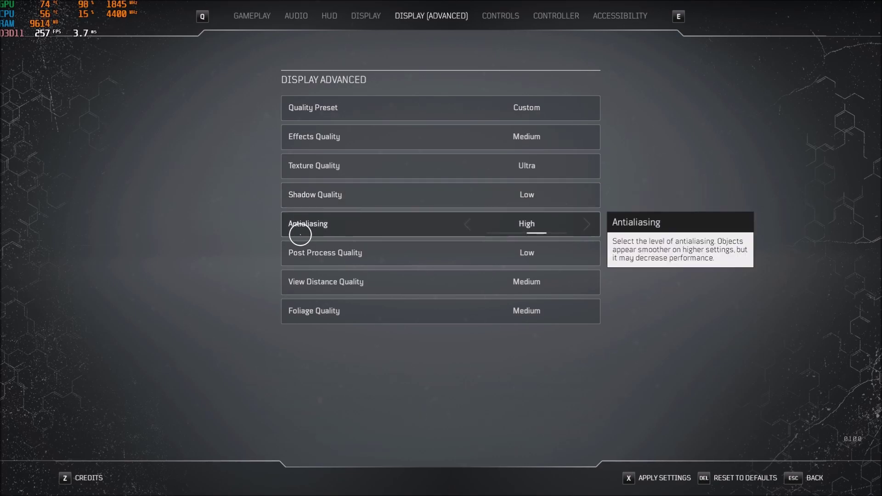
{"action": "left_click", "coordinate": [589, 225]}
{"action": "left_click", "coordinate": [468, 228]}
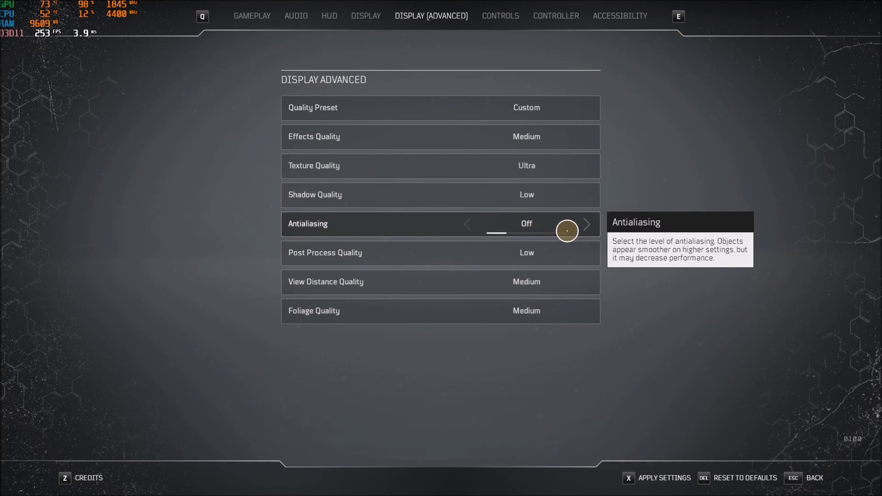
{"action": "left_click", "coordinate": [586, 225]}
{"action": "left_click", "coordinate": [586, 225]}
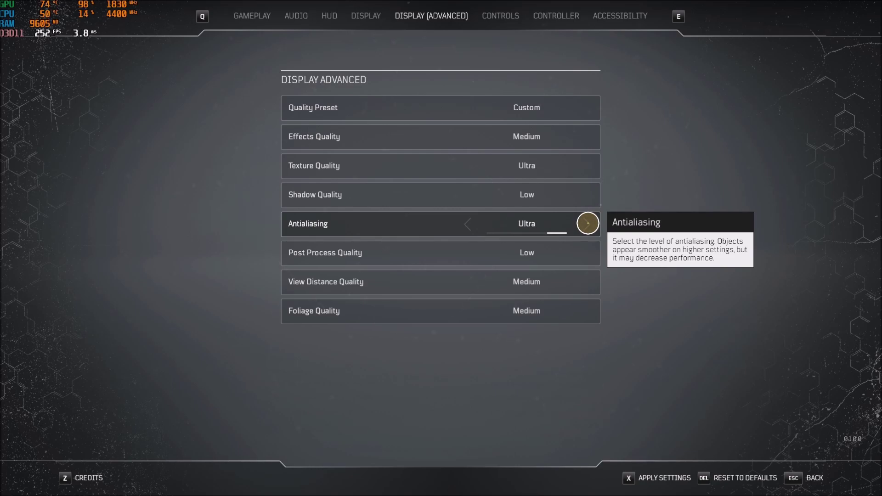
{"action": "left_click", "coordinate": [467, 224]}
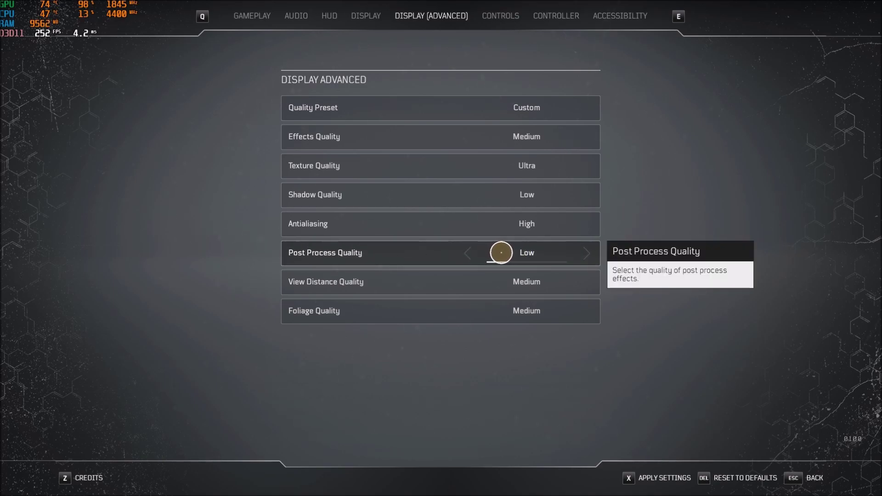
{"action": "left_click", "coordinate": [551, 254]}
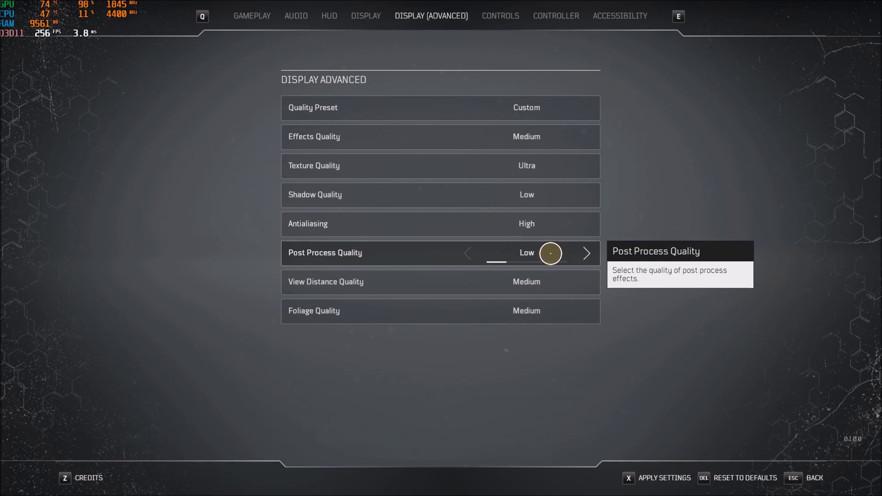
{"action": "left_click", "coordinate": [550, 253]}
{"action": "left_click", "coordinate": [586, 253]}
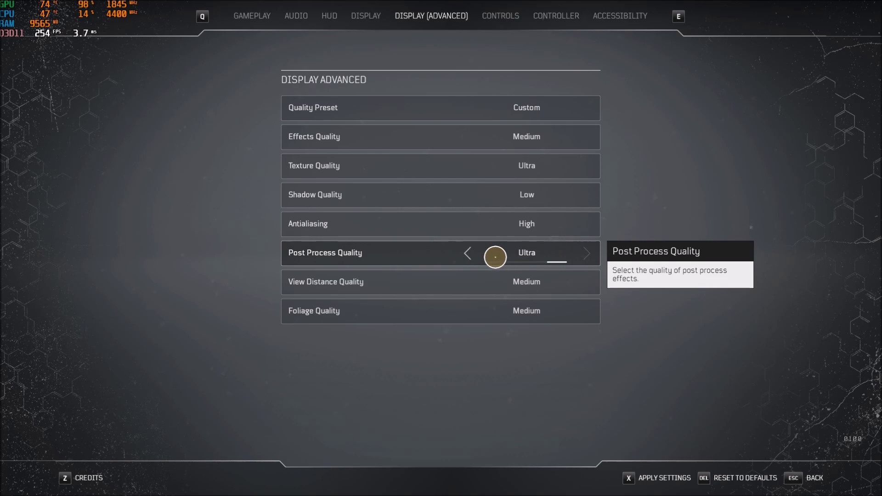
{"action": "left_click", "coordinate": [467, 253]}
{"action": "left_click", "coordinate": [467, 253]}
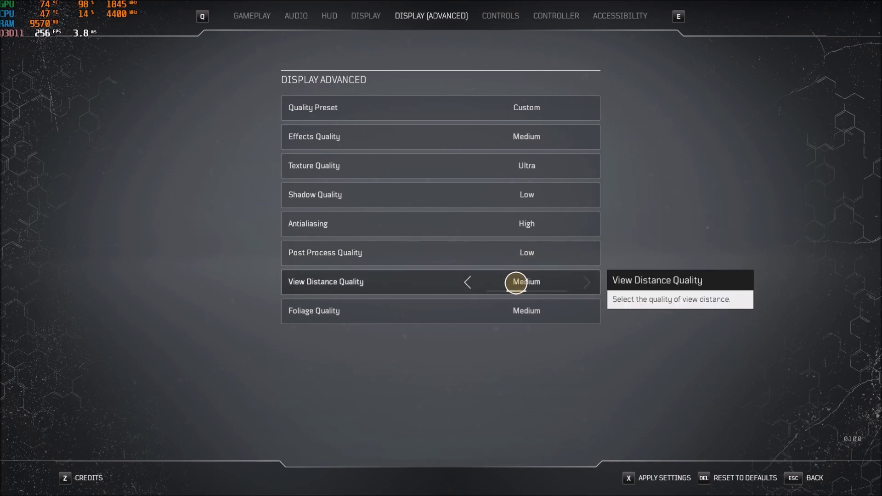
{"action": "left_click", "coordinate": [586, 282]}
{"action": "left_click", "coordinate": [586, 282]}
{"action": "left_click", "coordinate": [471, 284]}
{"action": "left_click", "coordinate": [468, 282]}
{"action": "left_click", "coordinate": [466, 284]}
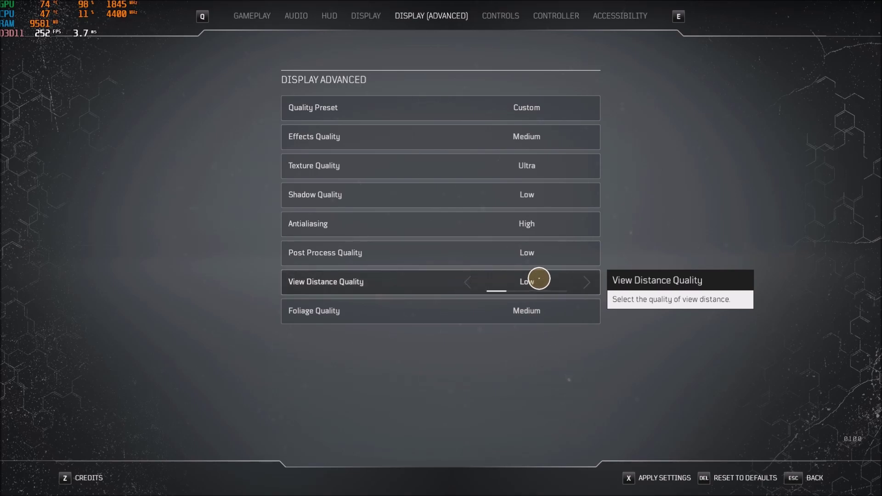
{"action": "left_click", "coordinate": [586, 282]}
{"action": "left_click", "coordinate": [469, 284]}
{"action": "left_click", "coordinate": [577, 285]}
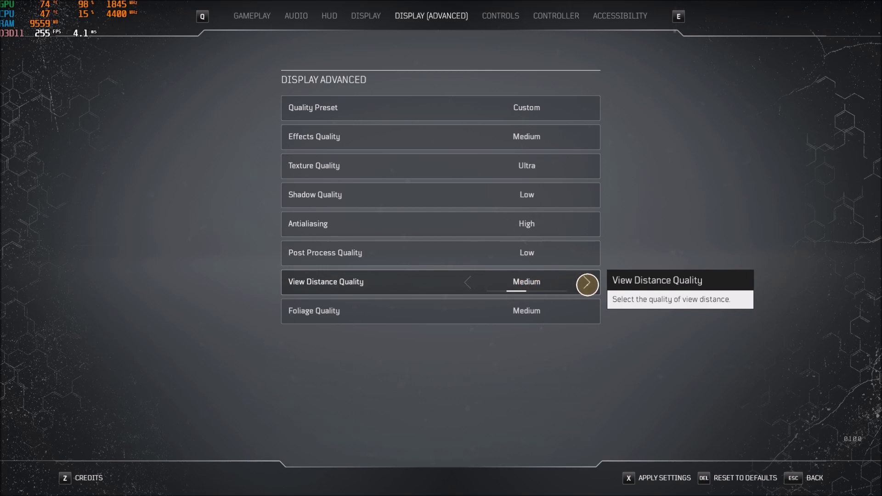
{"action": "left_click", "coordinate": [588, 284]}
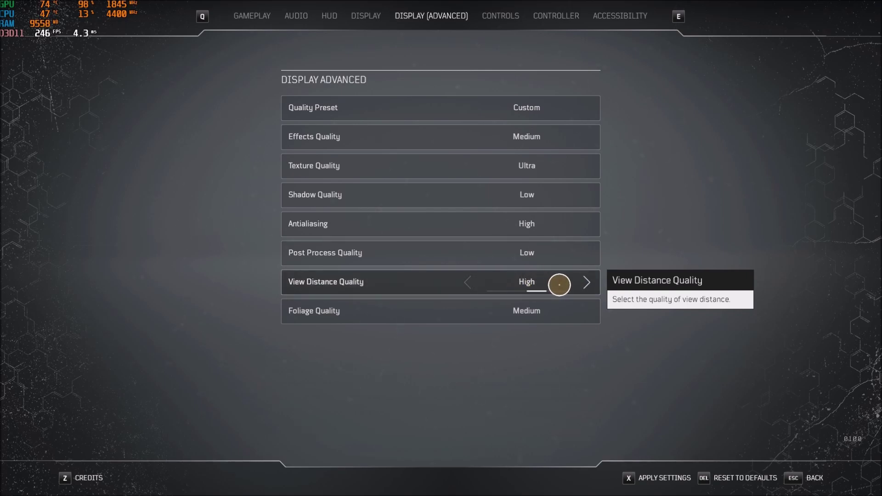
{"action": "left_click", "coordinate": [589, 282]}
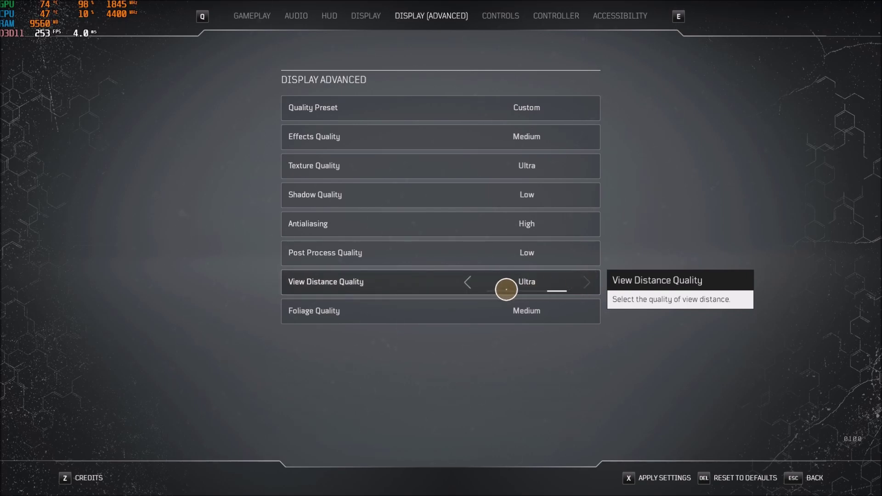
{"action": "left_click", "coordinate": [467, 284]}
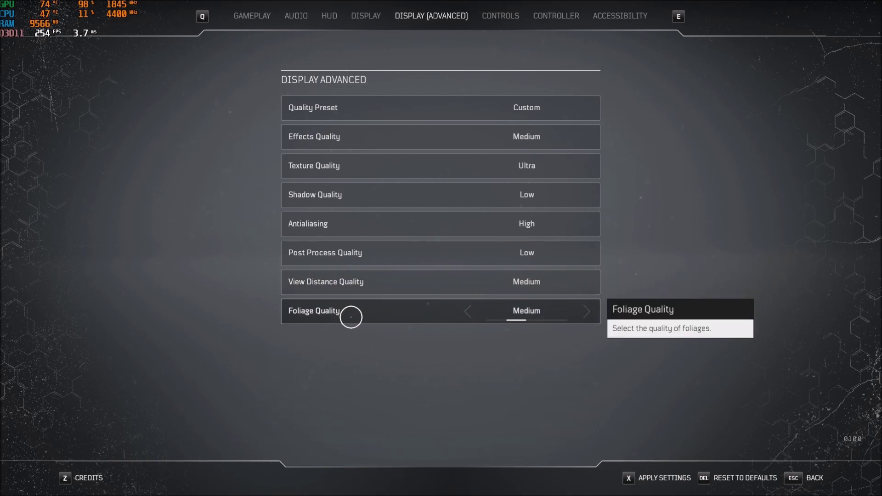
{"action": "left_click", "coordinate": [514, 316]}
{"action": "left_click", "coordinate": [585, 311]}
{"action": "left_click", "coordinate": [586, 311]}
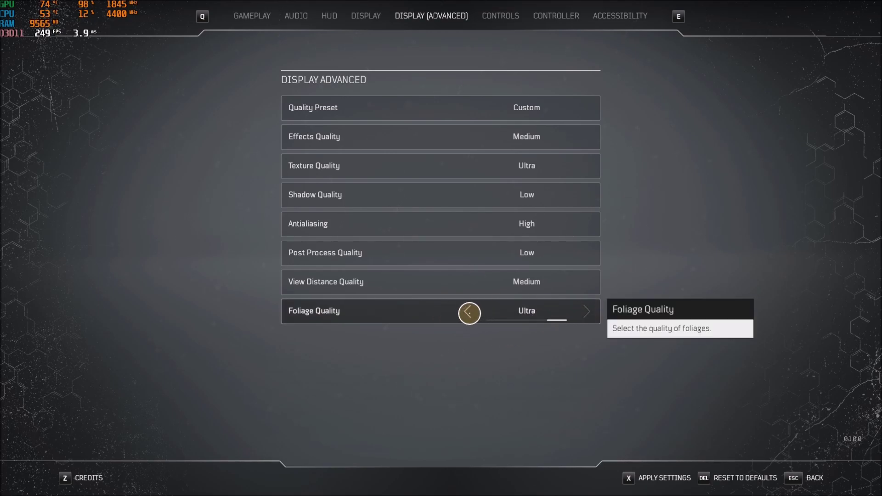
{"action": "left_click", "coordinate": [469, 312]}
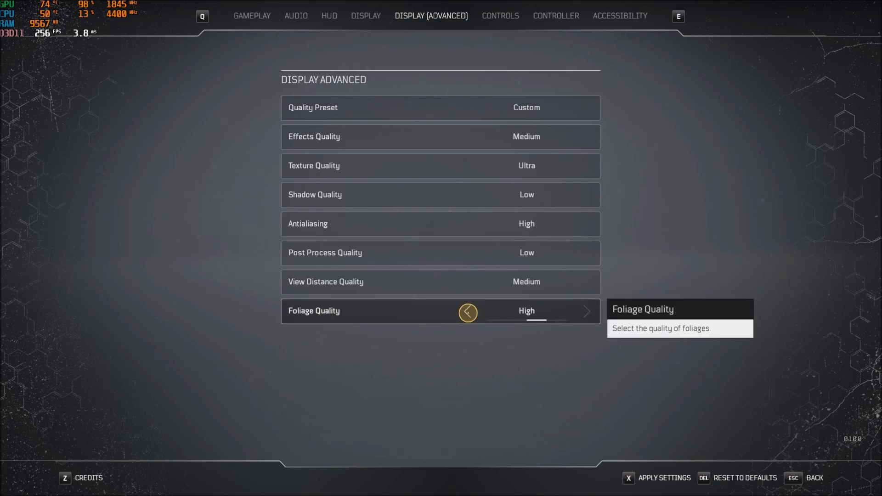
{"action": "left_click", "coordinate": [468, 312]}
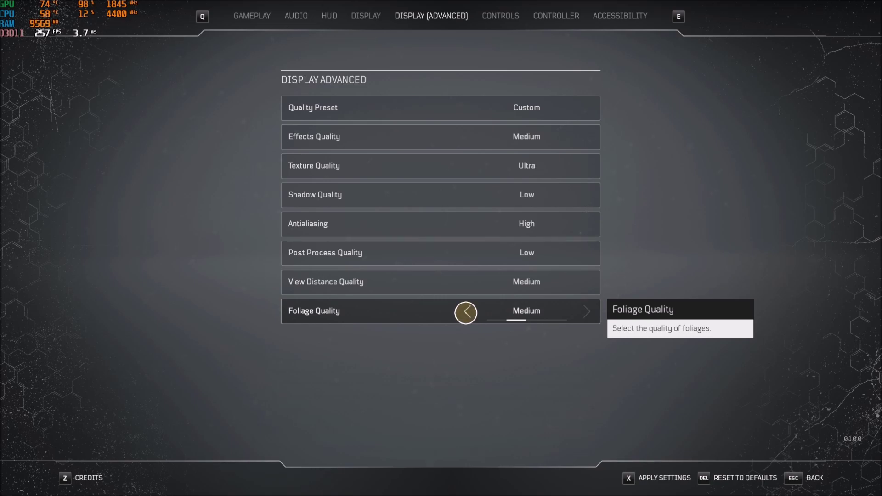
{"action": "left_click", "coordinate": [466, 313]}
{"action": "left_click", "coordinate": [586, 313]}
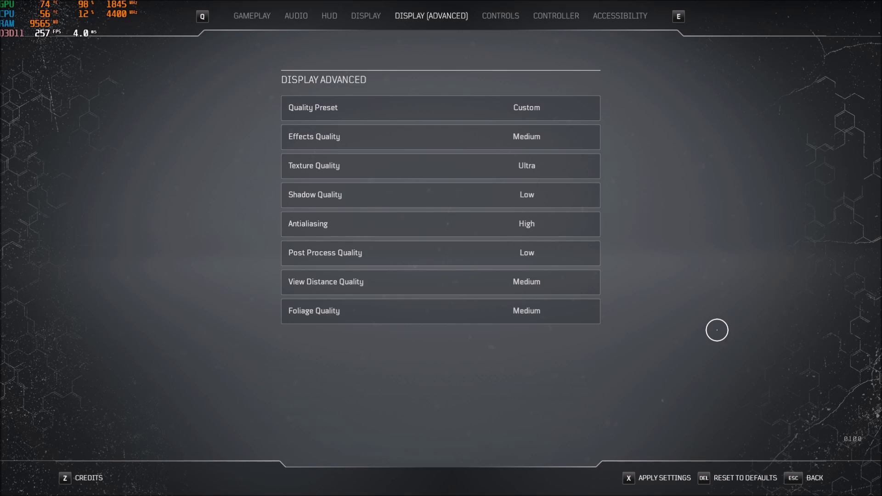